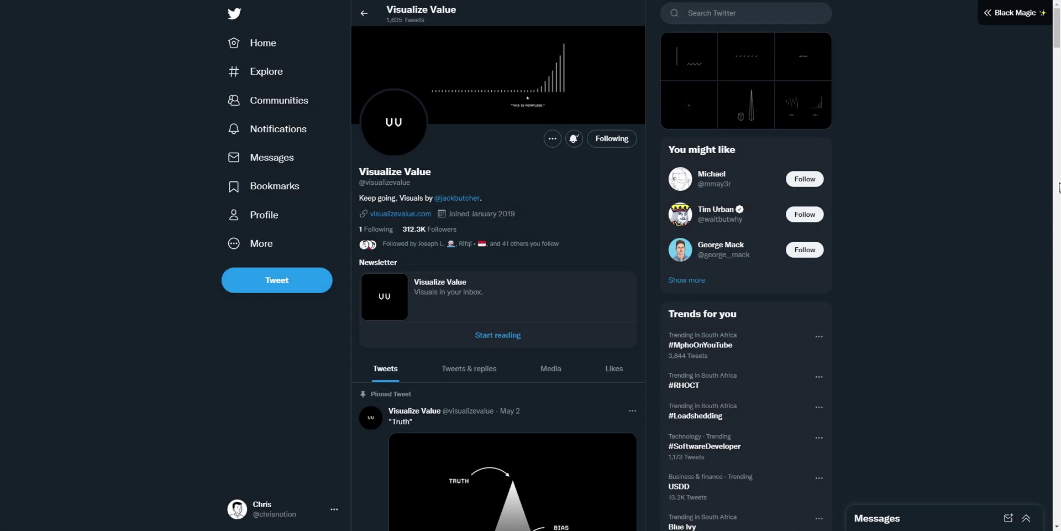
left_click(457, 198)
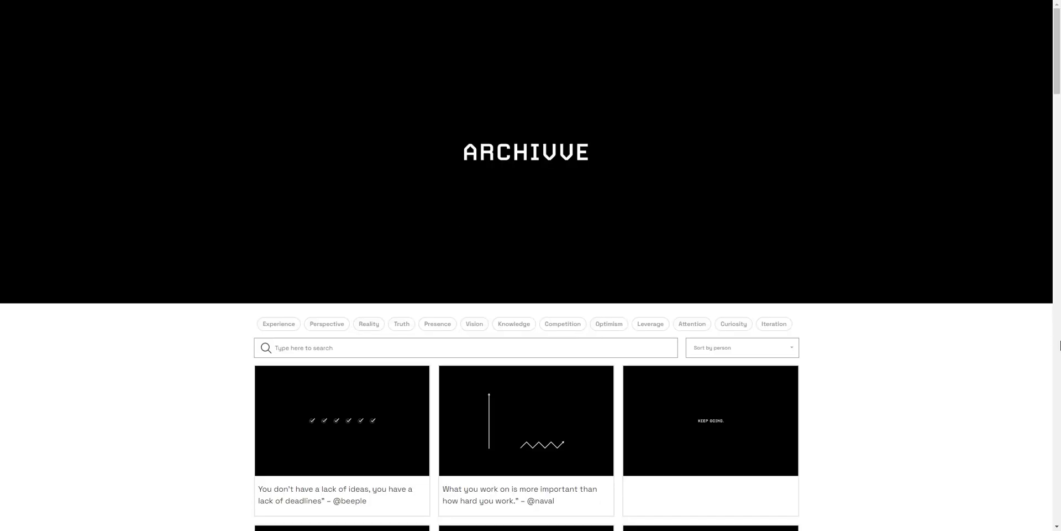
Step: Scroll down through the ARCHIVVE gallery's illustrated quote cards
scroll(1060, 346, "down", 8)
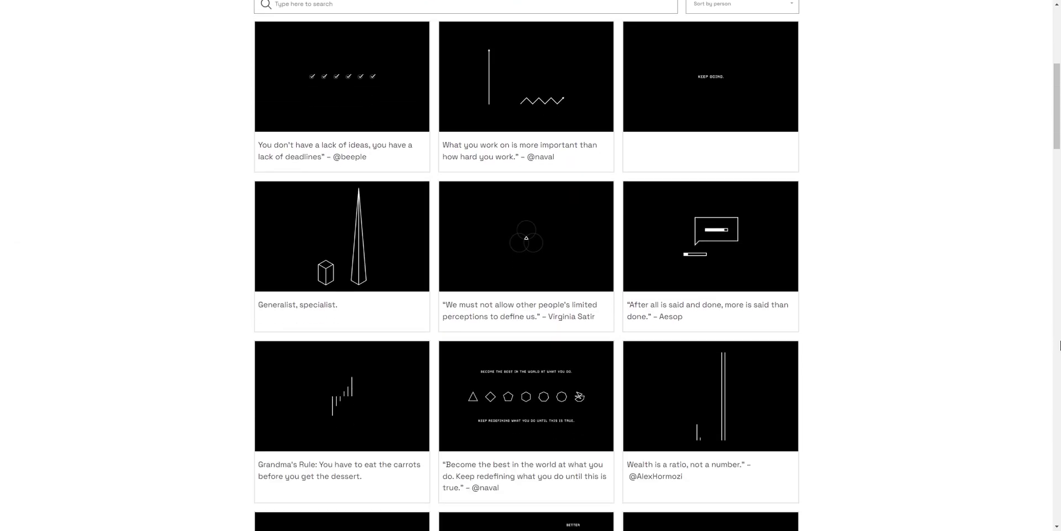
scroll(1060, 349, "down", 10)
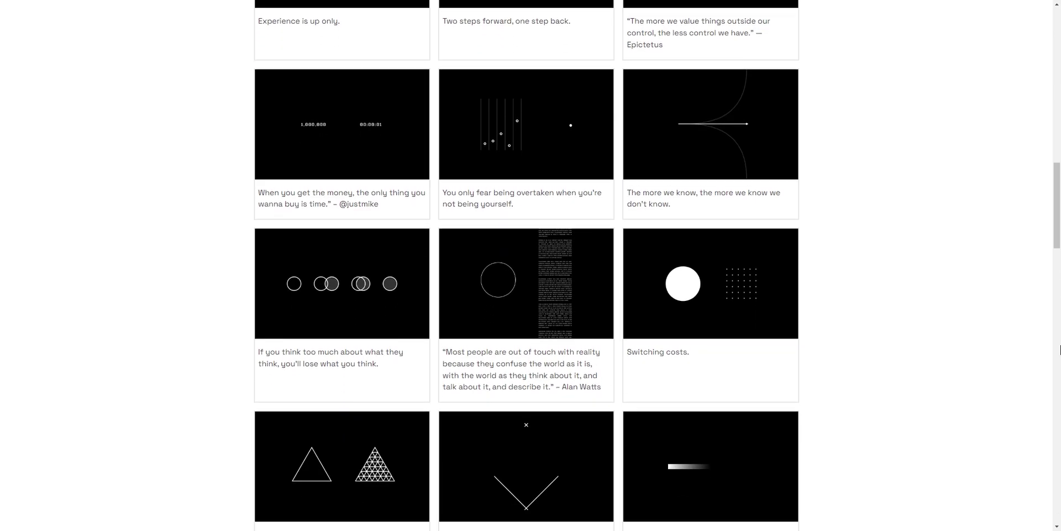
scroll(1060, 349, "down", 16)
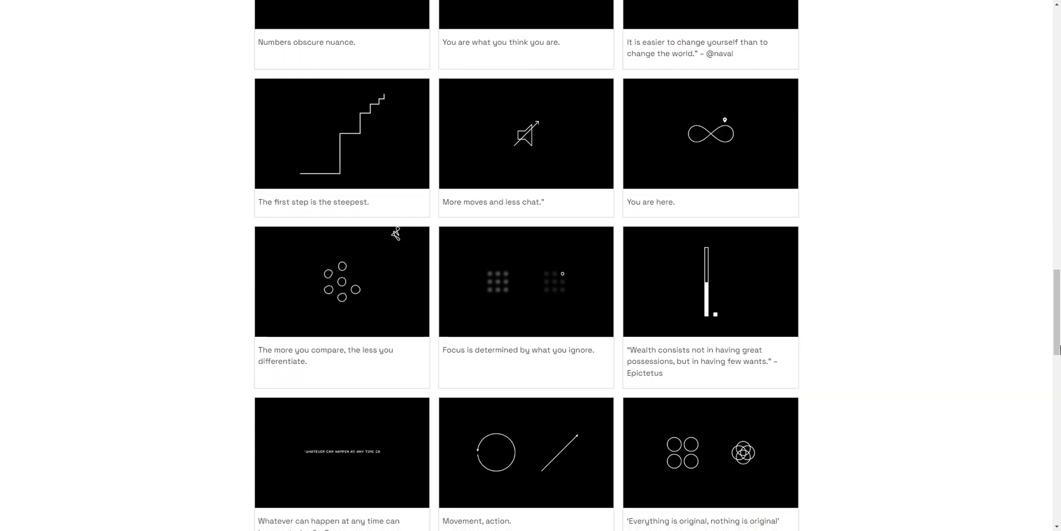
scroll(1060, 350, "down", 5)
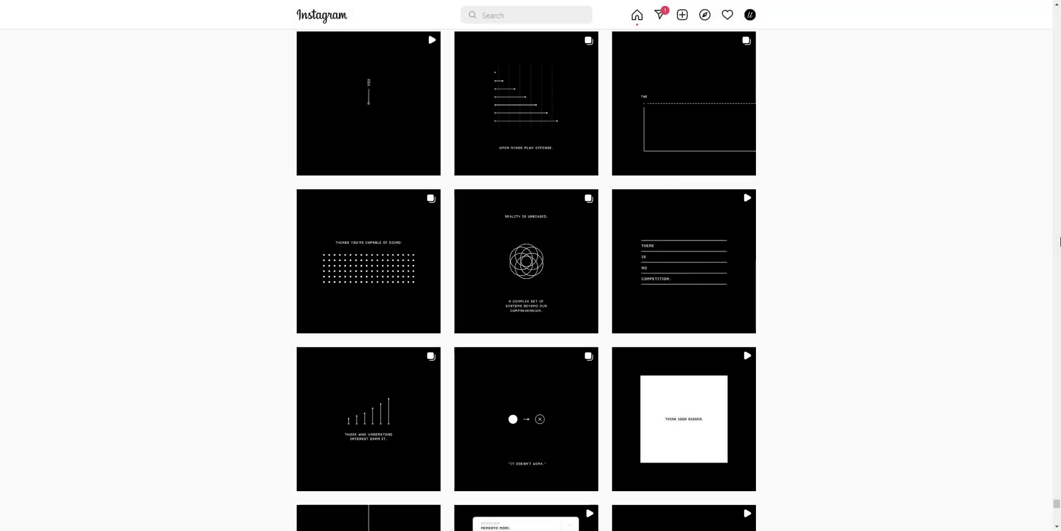
Step: Open a Visualize Value grid post and advance it to its 'SWIPE' second slide
scroll(1060, 242, "down", 12)
scroll(1059, 241, "down", 7)
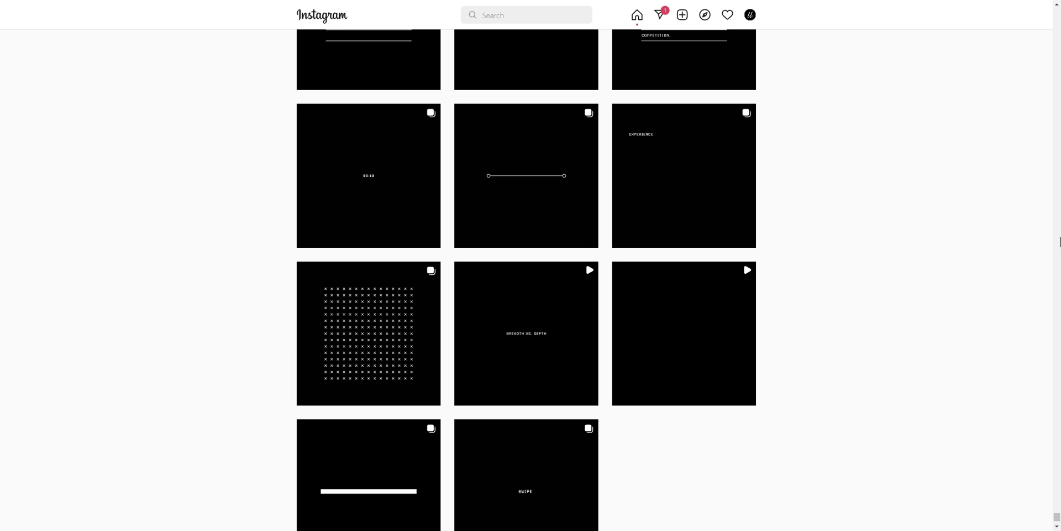
left_click(568, 377)
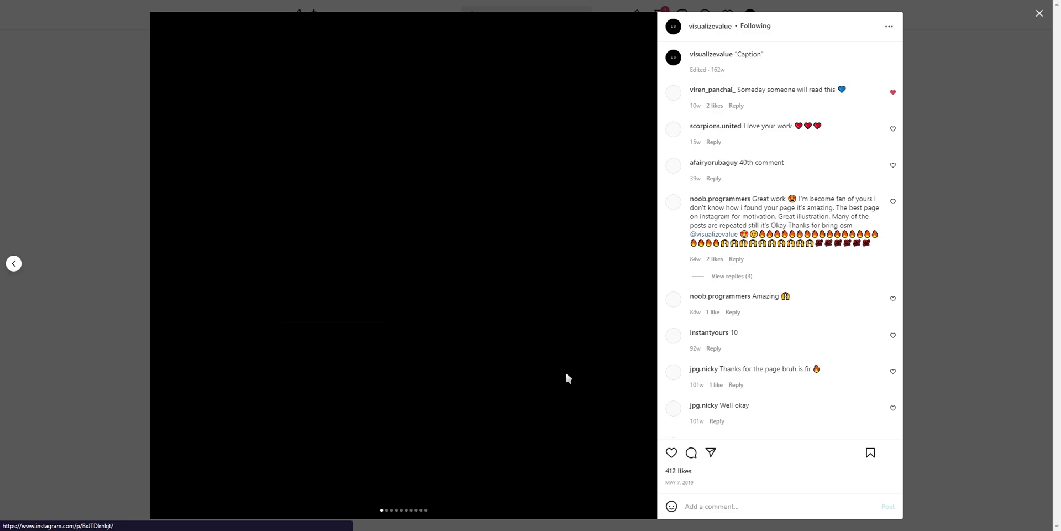
left_click(645, 266)
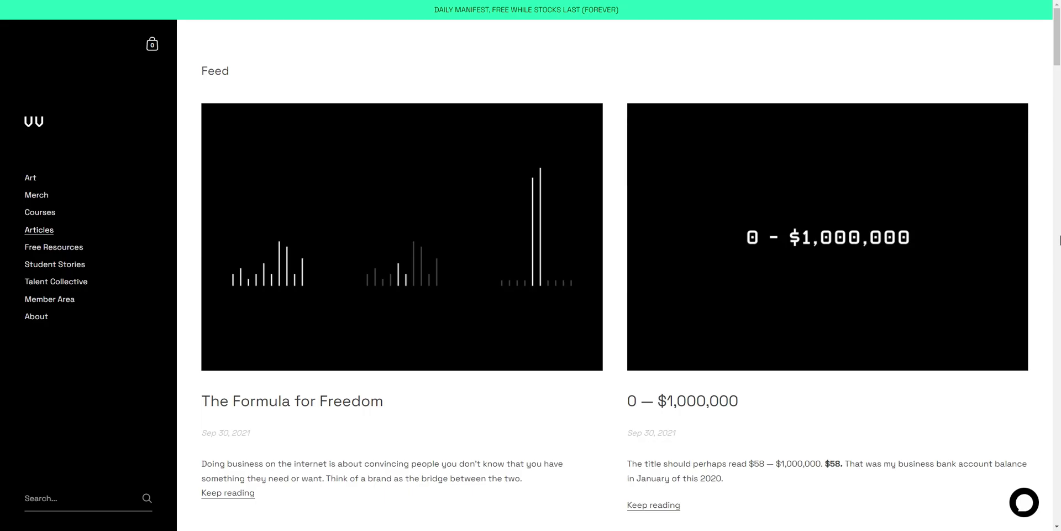
Step: Browse the Articles feed and the free Daily Manifest product page with its reviews
scroll(1059, 242, "down", 12)
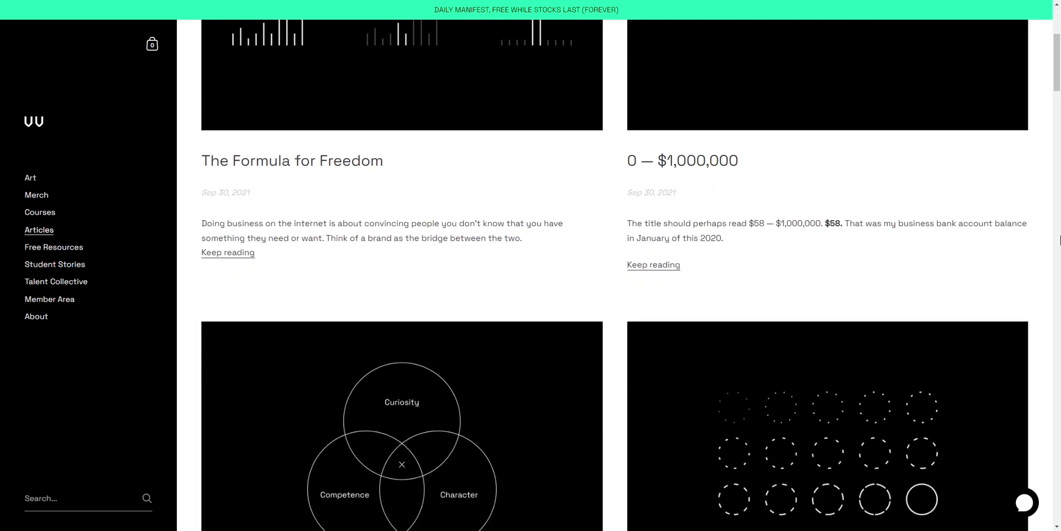
scroll(1060, 241, "down", 13)
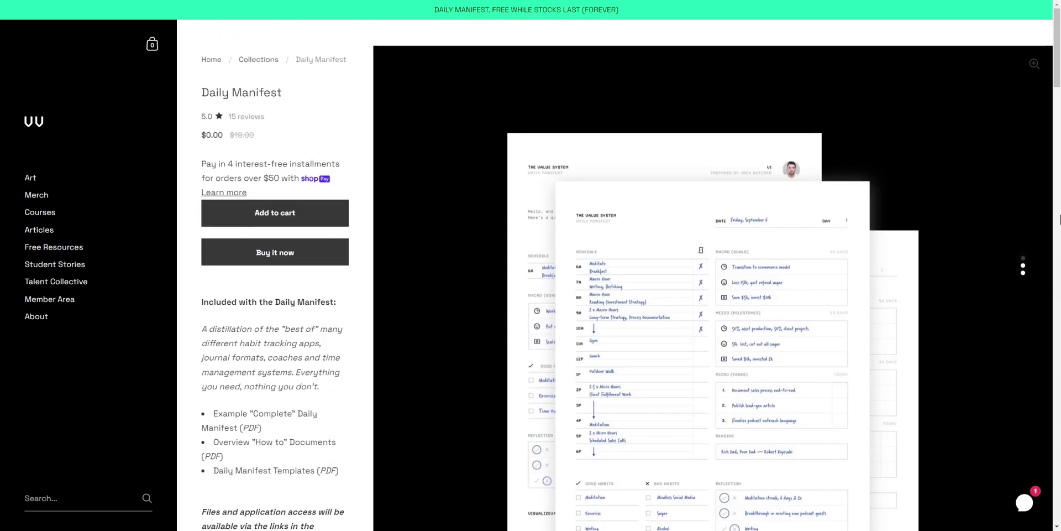
scroll(1060, 232, "down", 3)
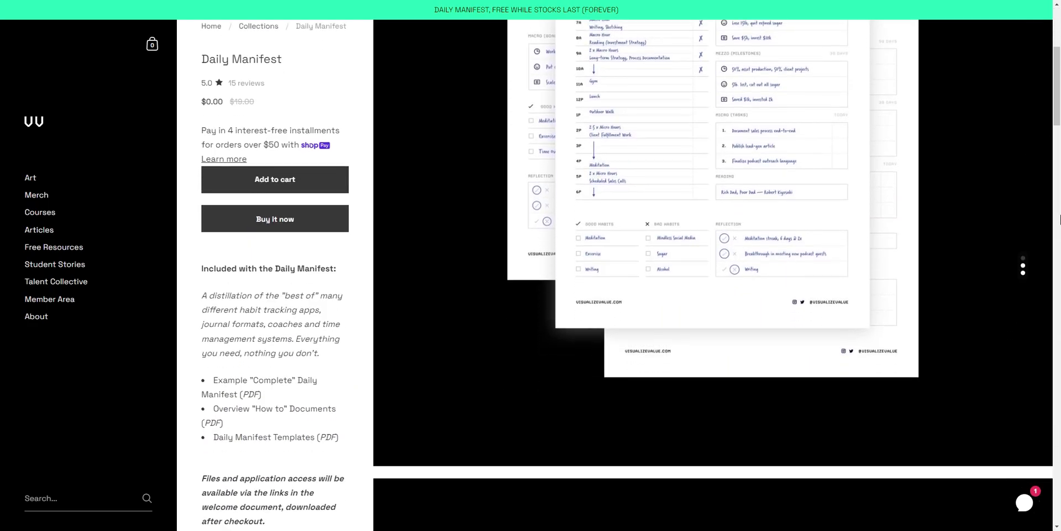
scroll(1060, 219, "down", 7)
scroll(1060, 220, "up", 8)
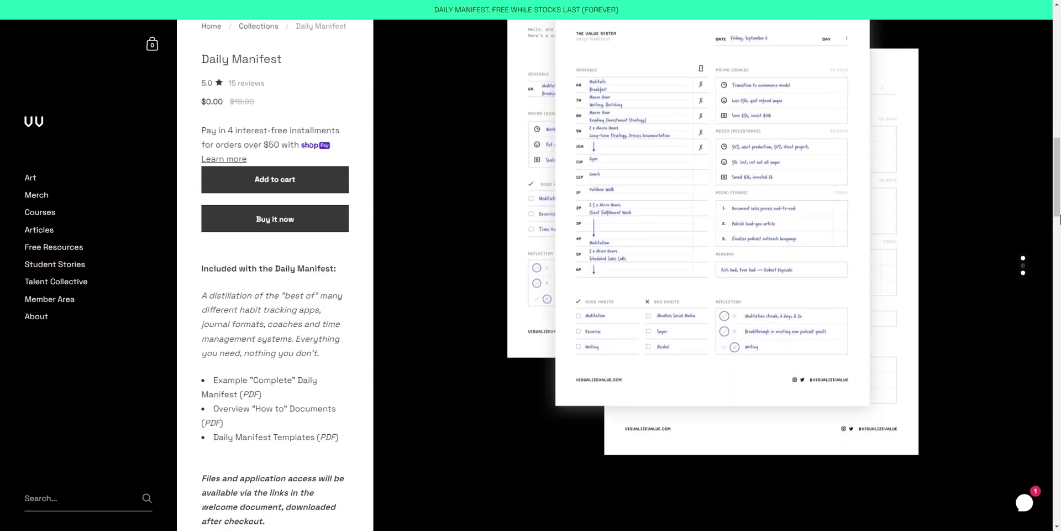
scroll(1059, 219, "down", 5)
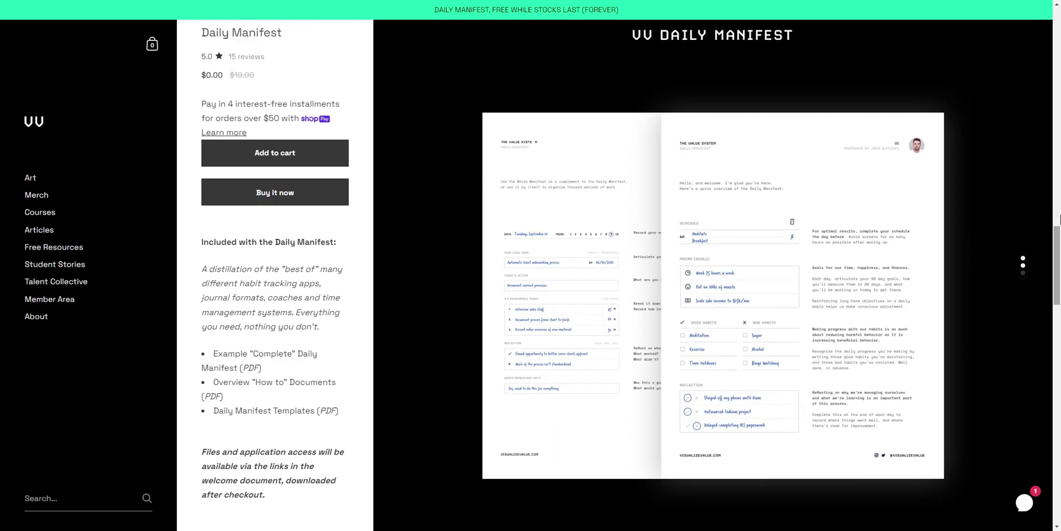
scroll(1060, 220, "down", 10)
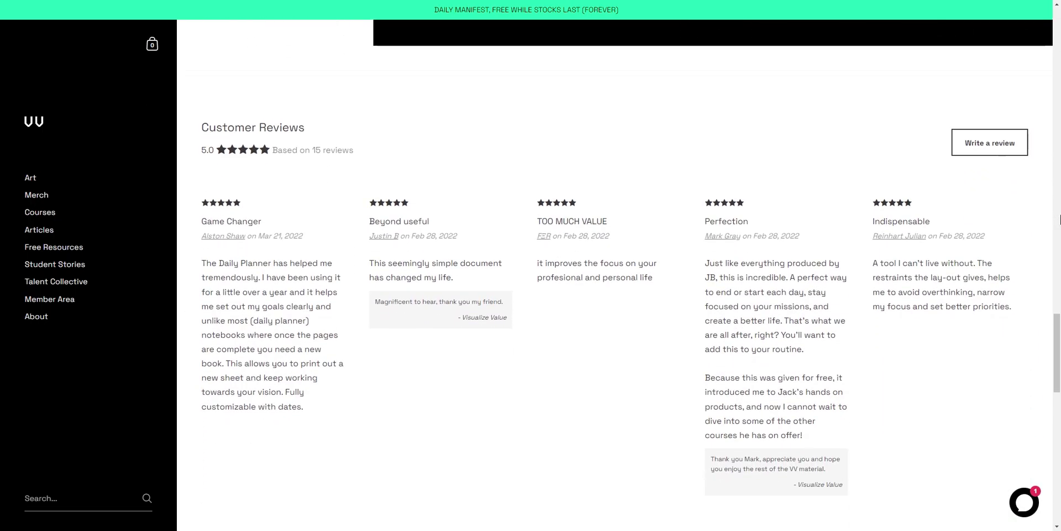
scroll(1059, 219, "up", 15)
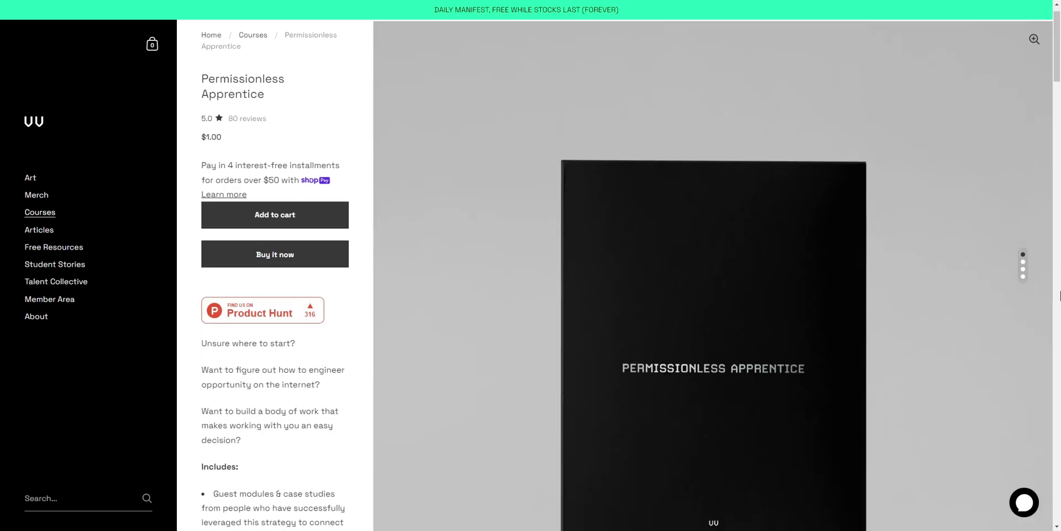
scroll(1060, 296, "down", 5)
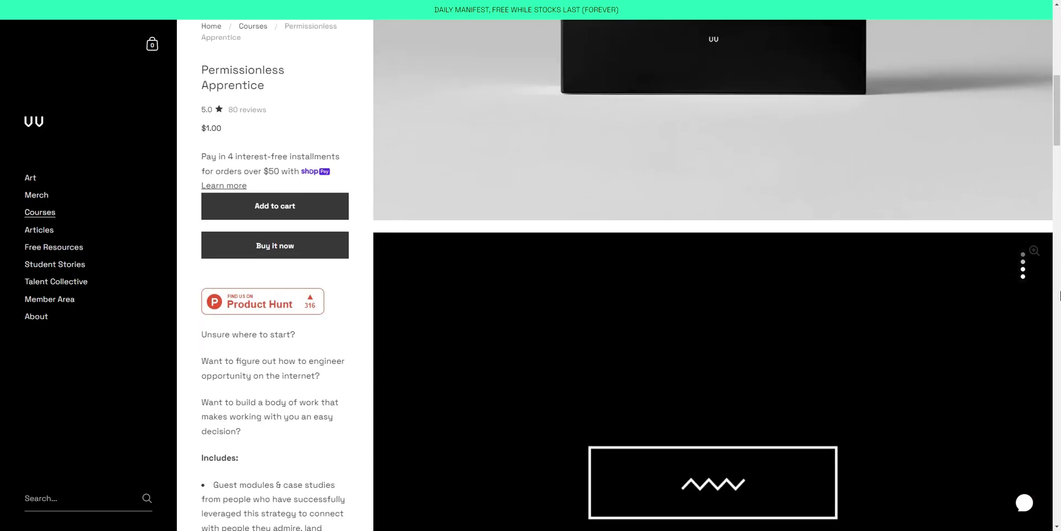
scroll(1060, 295, "down", 8)
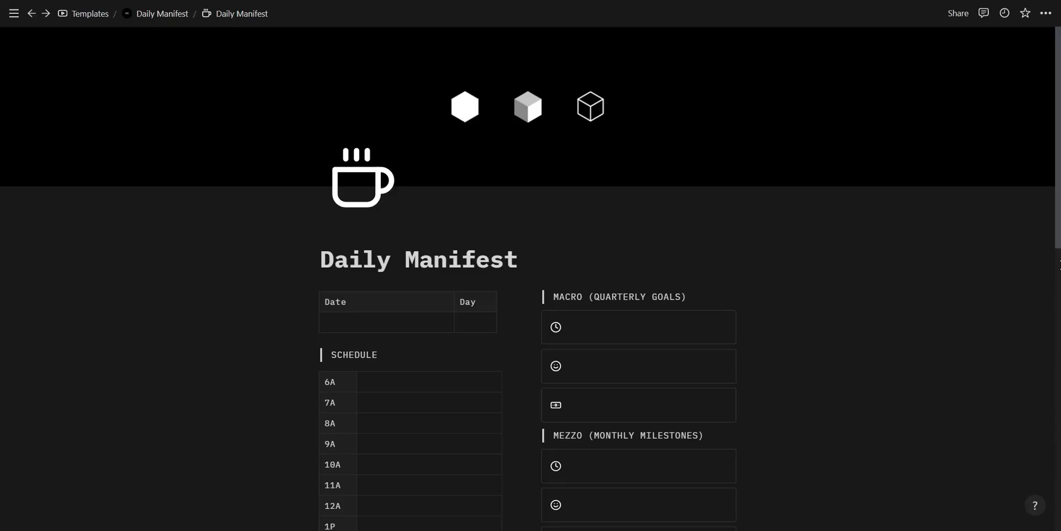
Step: Create a Daily Manifest template page titled 15/06 on June 15 in the calendar
scroll(530, 276, "down", 7)
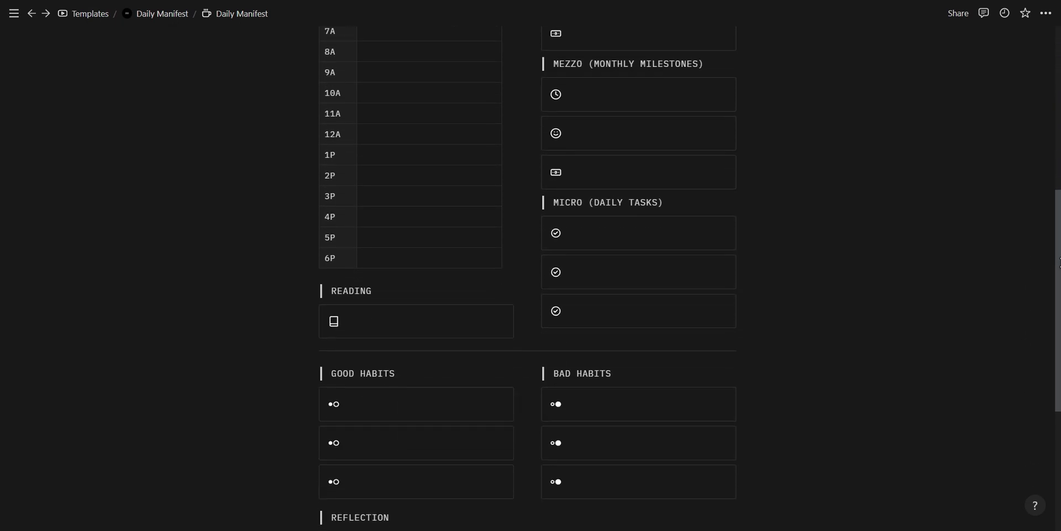
scroll(531, 276, "down", 4)
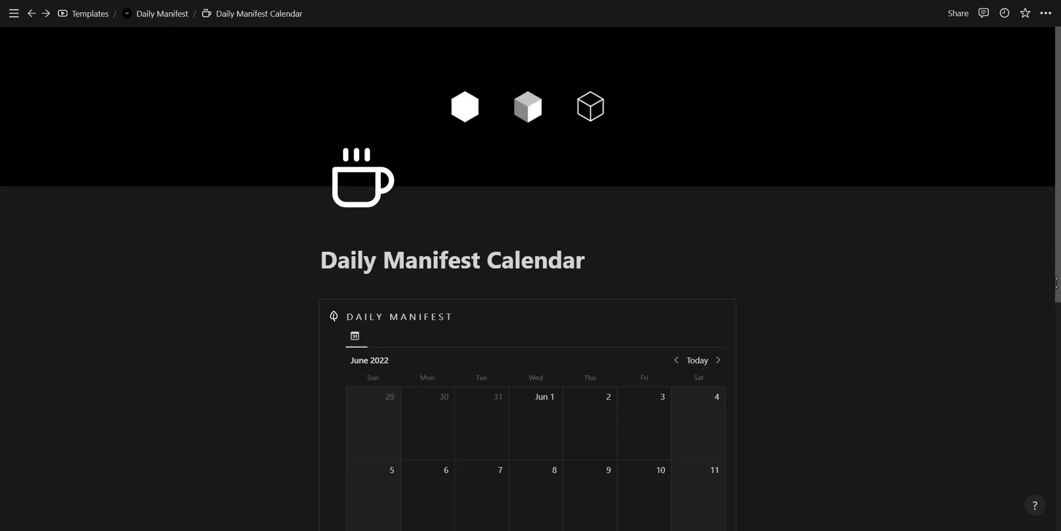
scroll(1055, 283, "down", 4)
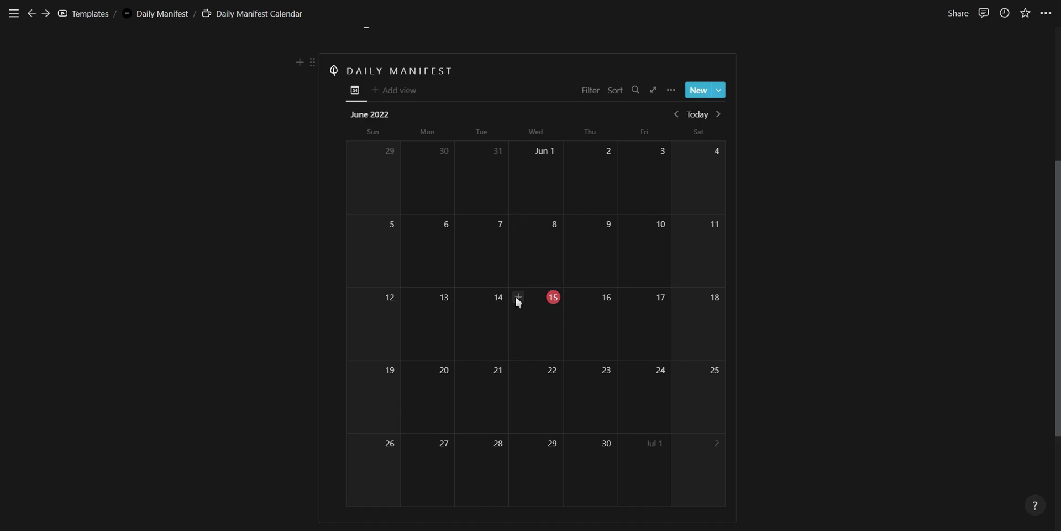
left_click(518, 297)
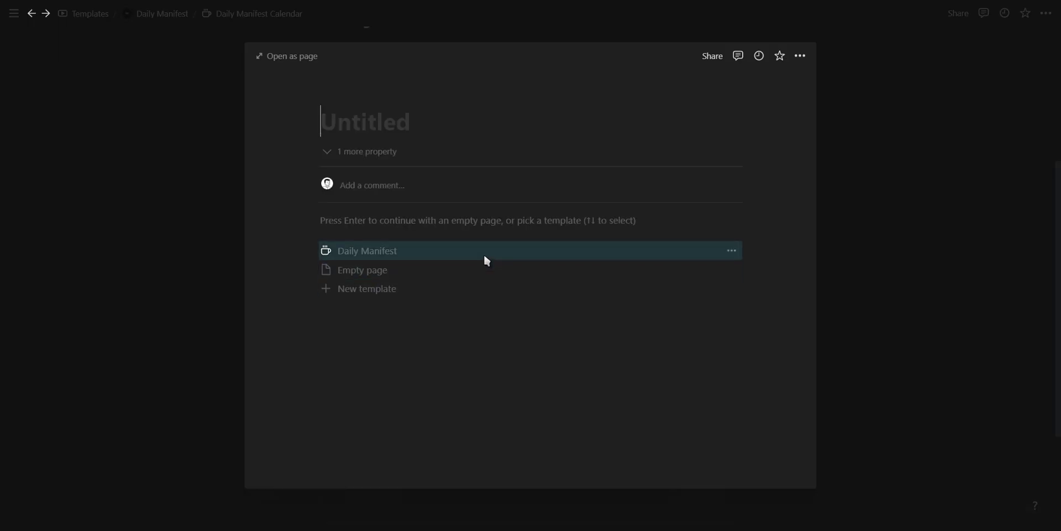
left_click(486, 260)
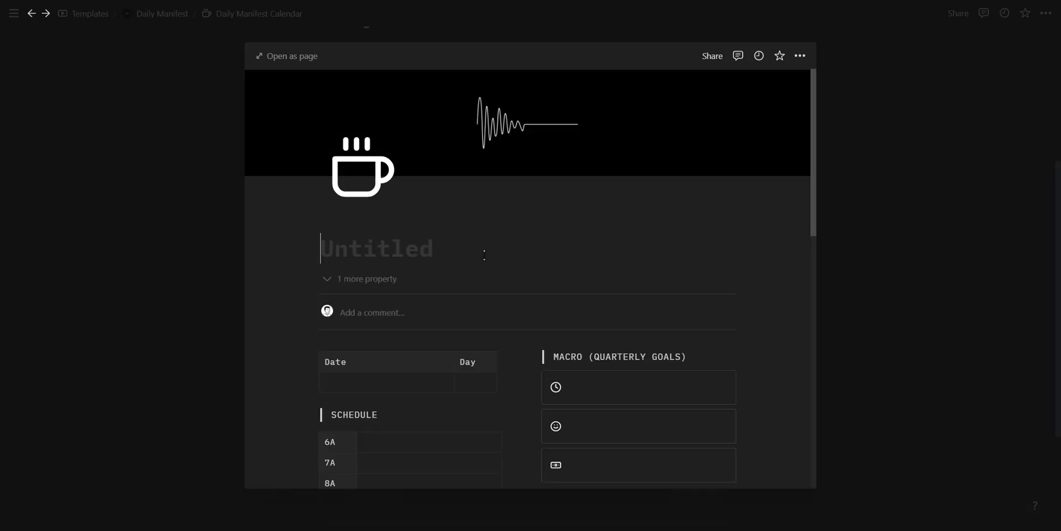
type("15/06")
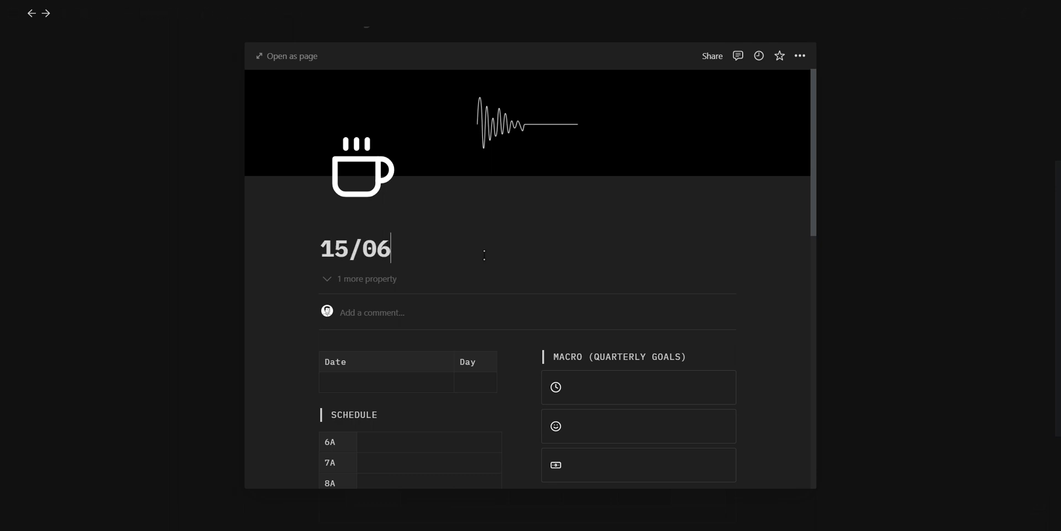
scroll(741, 288, "down", 8)
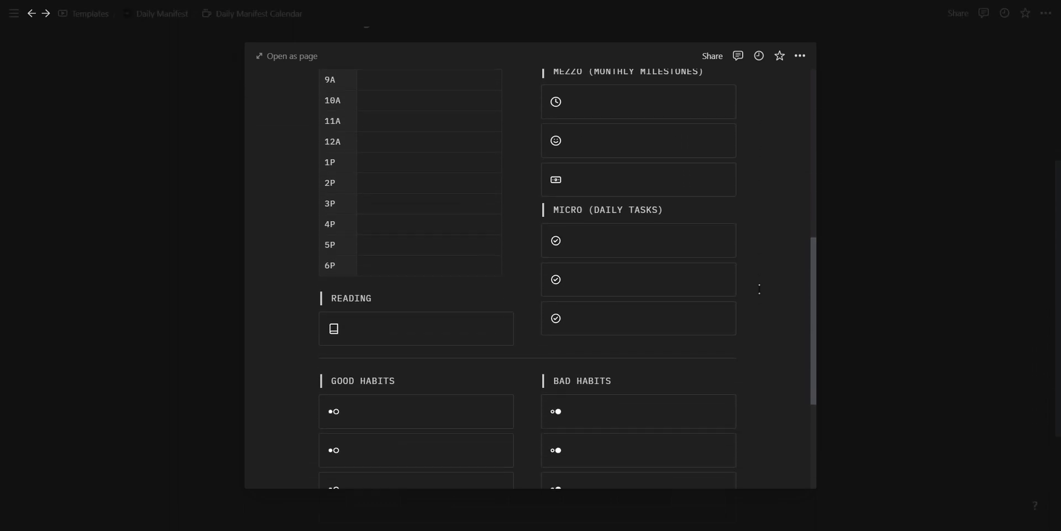
scroll(760, 288, "down", 10)
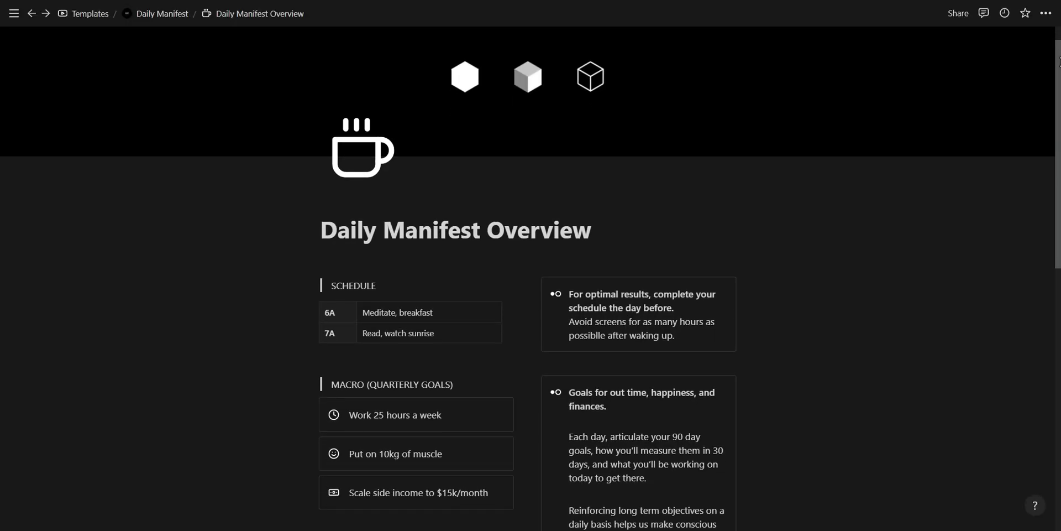
Step: Scroll through the Daily Manifest Overview and Example pages' sample schedule, goals and habits
left_click_drag(1058, 62, 1058, 298)
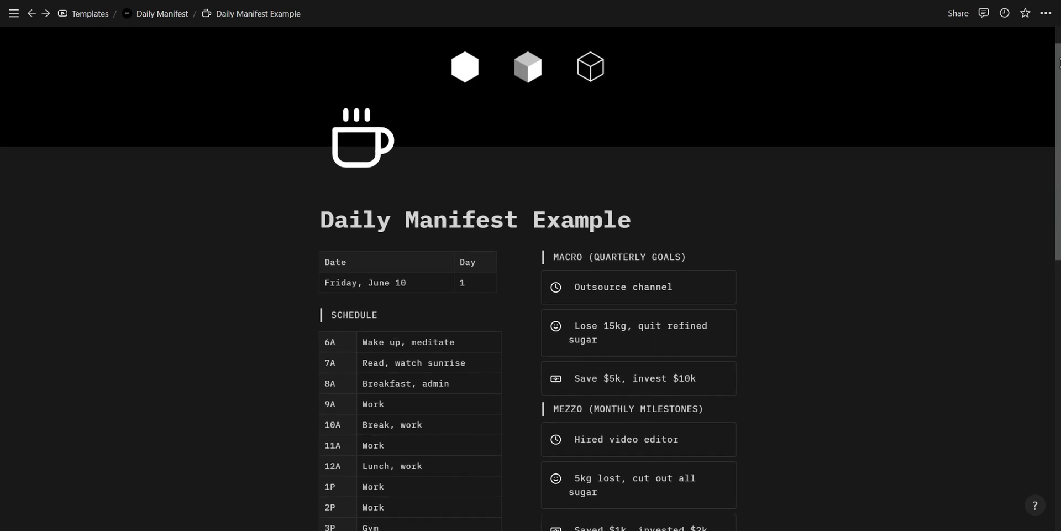
left_click_drag(1058, 66, 1059, 261)
Step: Finish the quarterly goals and add monthly milestones: 'Hired video editor', '5kg lost, cut out all sugar', 'Save $1k, invested $2k'
type("e 15kg, q")
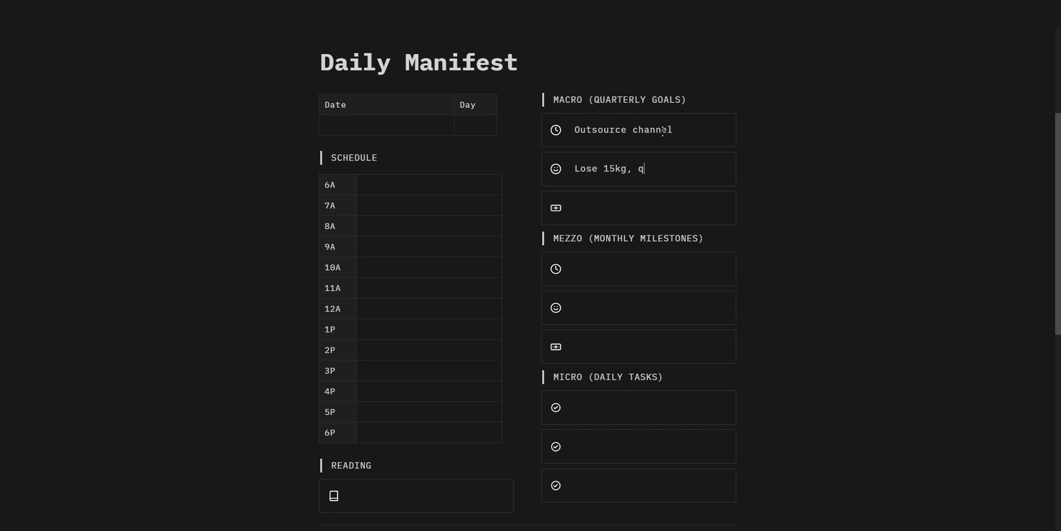
type("uit refined sugar")
key("Down")
type("Save $5k")
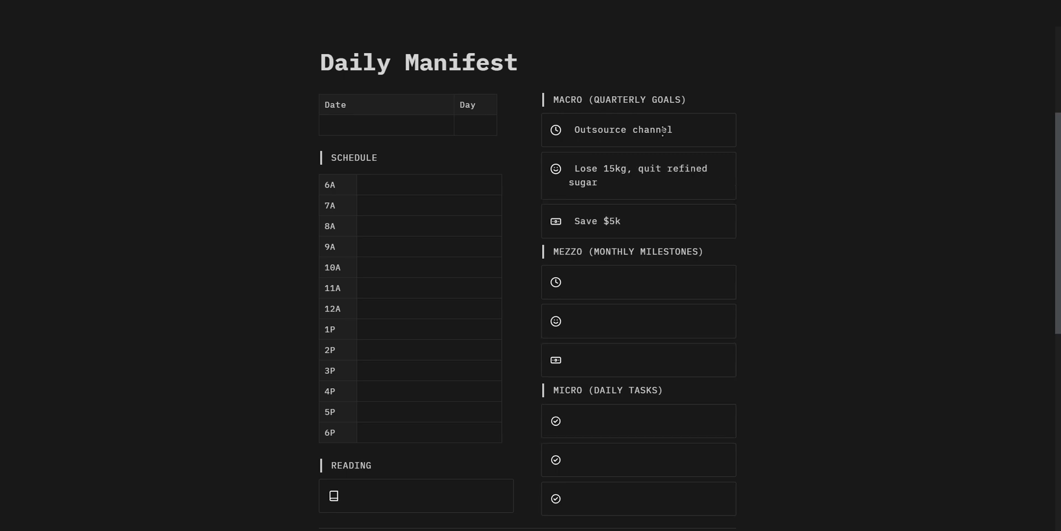
type(", invest $10k")
key("Down")
type("Hired video editor")
key("Down")
type("5kg lost,")
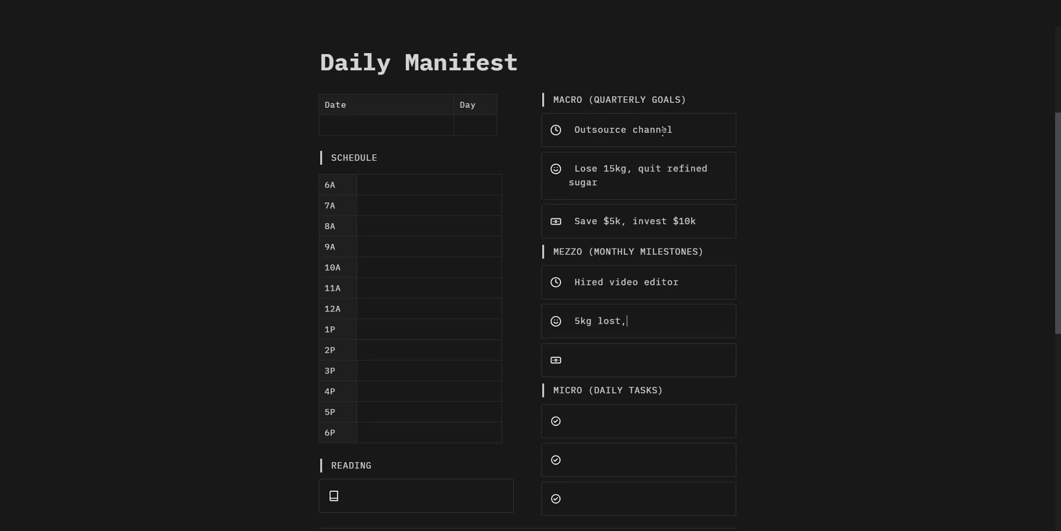
type(" cut out all sugar")
key("Down")
type("Save $1k, invested $2k")
key("Down")
Step: Add daily tasks 'Record new video', 'Optimize email sequence' and good habits Exercise and Writing
type("Record new video")
key("Down")
type("Opti")
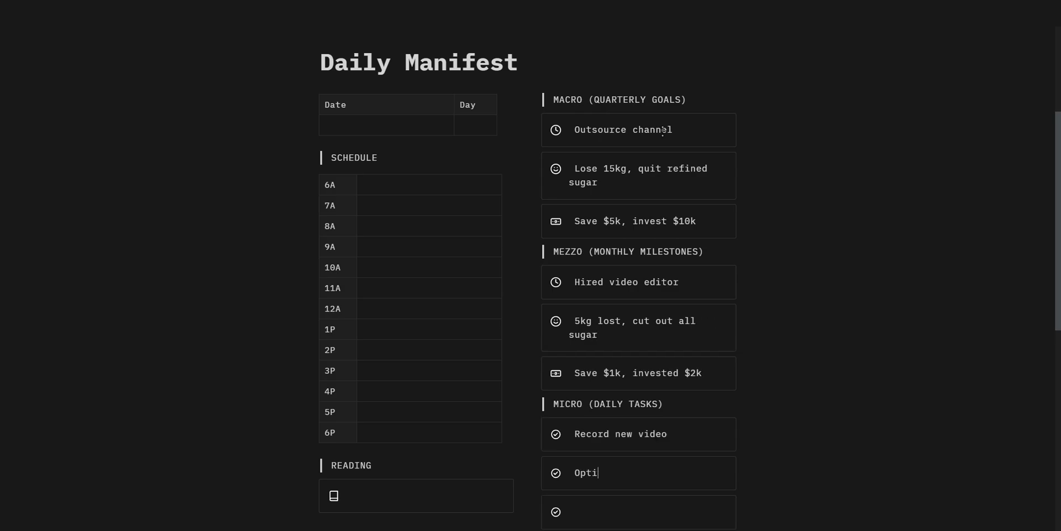
type("mize email sequenc")
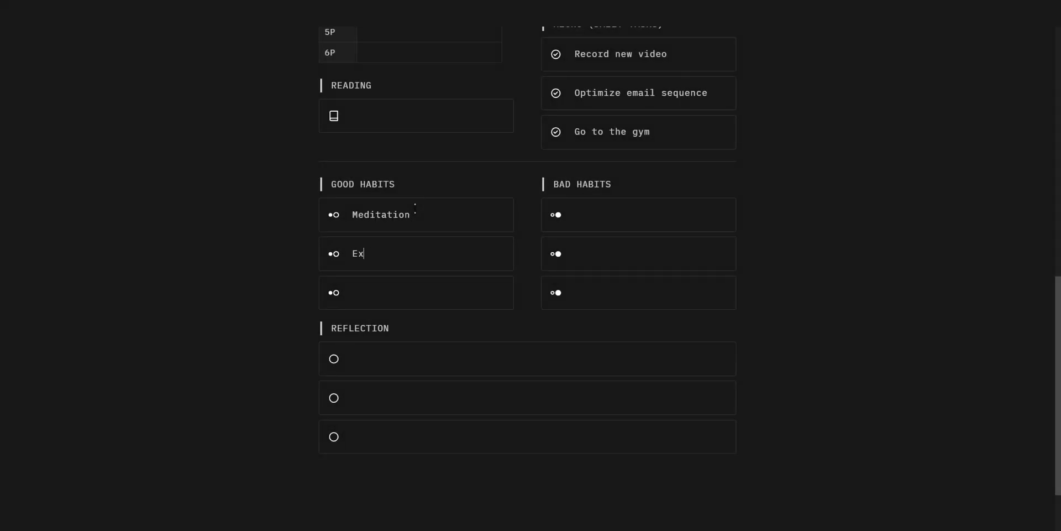
type("ercise")
Step: List the bad habits: Mindless social media, Sugar and Alcohol
key("Return")
type("Wriing")
left_click(608, 214)
type("Mindless social media")
key("Return")
type("Sugar")
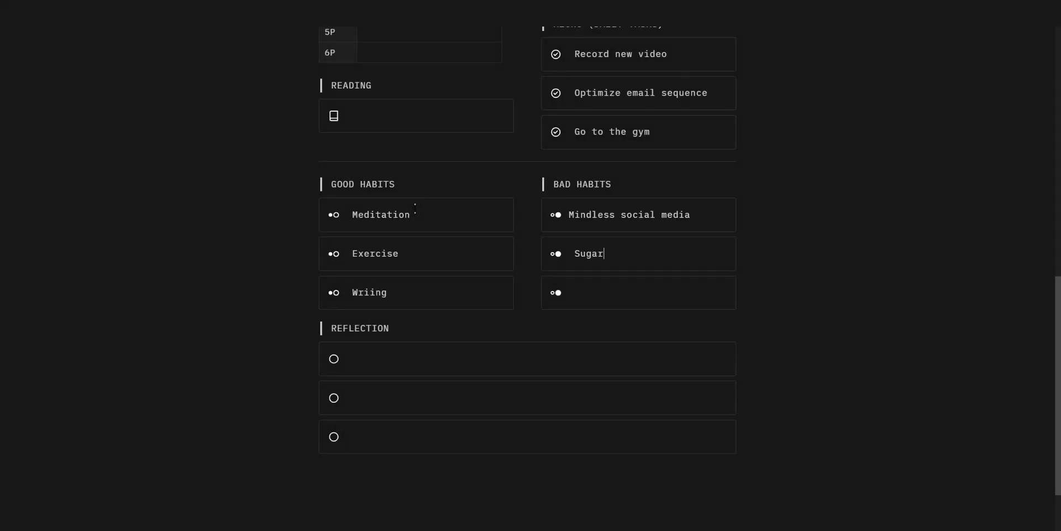
Step: Add reflections '6 day meditation streak' and '20min of screen time'
key("Return")
type("Alcohol")
left_click(354, 359)
type("6 day meditation streak")
key("Return")
type("20m")
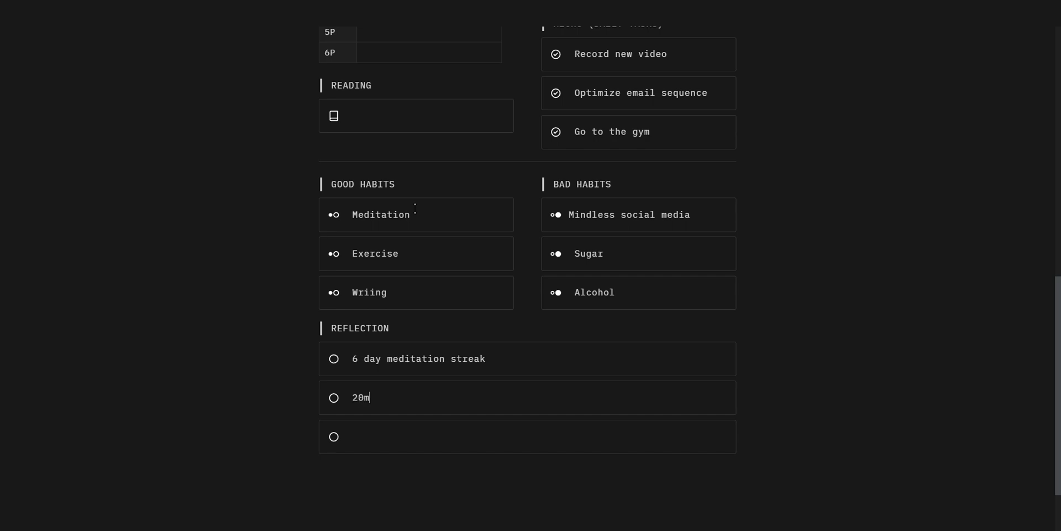
type("in of screen time")
key("Return")
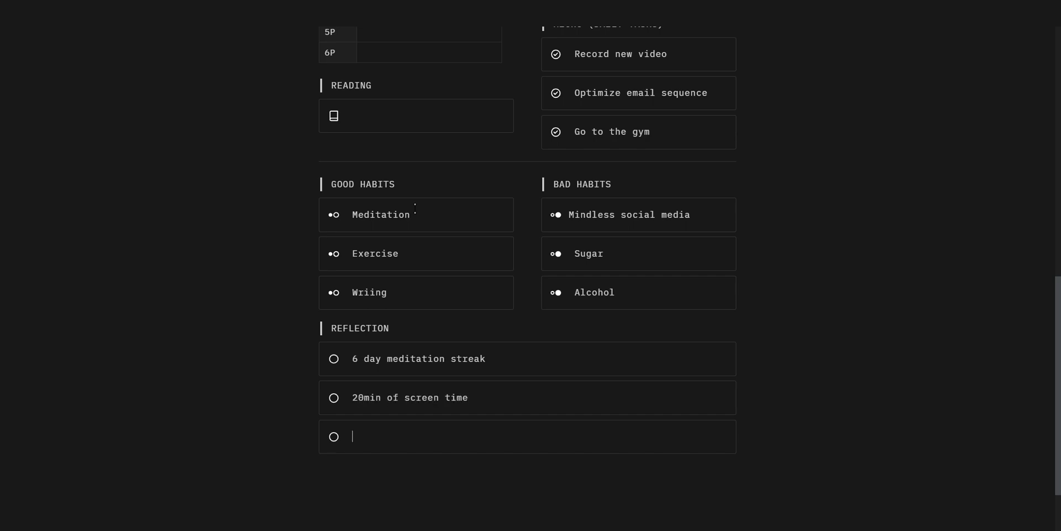